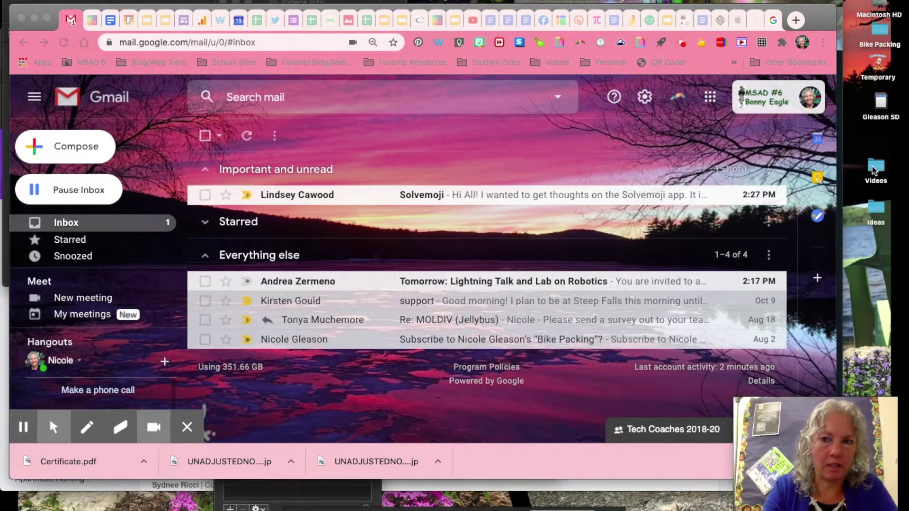
left_click(880, 166)
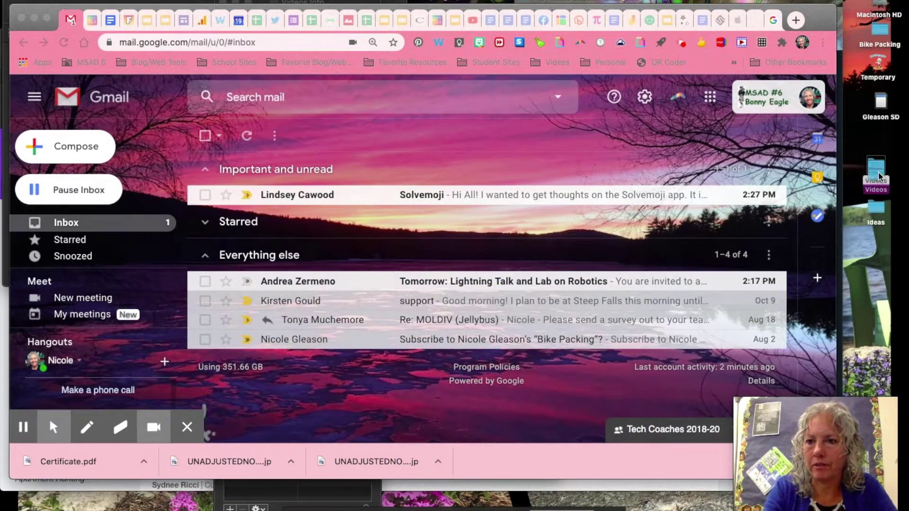
left_click_drag(880, 163, 881, 162)
left_click_drag(878, 208, 877, 200)
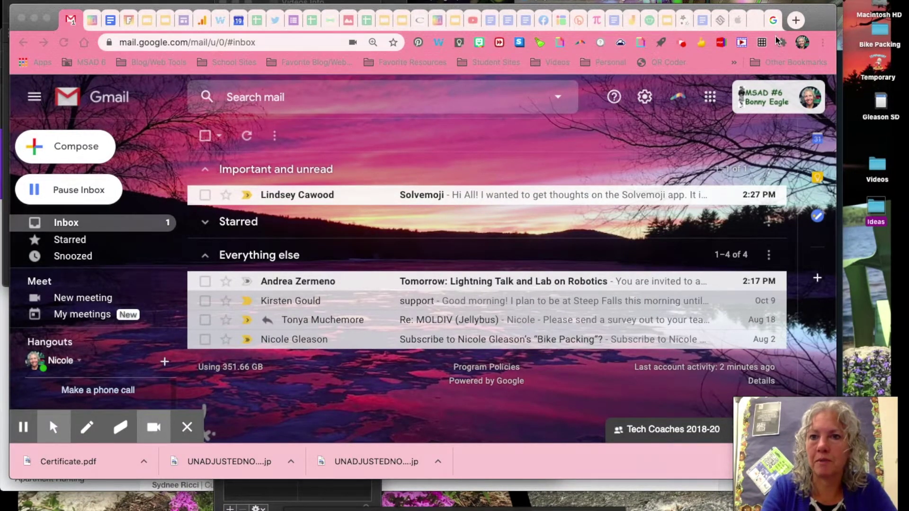
- Save the red video icon from the Google Images results for "video icon" to the desktop
left_click(775, 20)
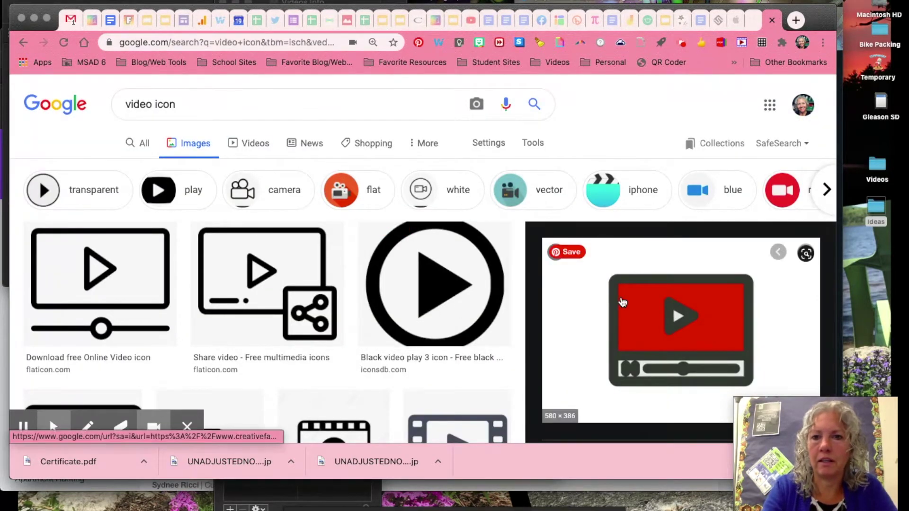
left_click_drag(641, 303, 871, 268)
- Search Google Images for "lightbulb icon"
scroll(353, 152, "down", 6)
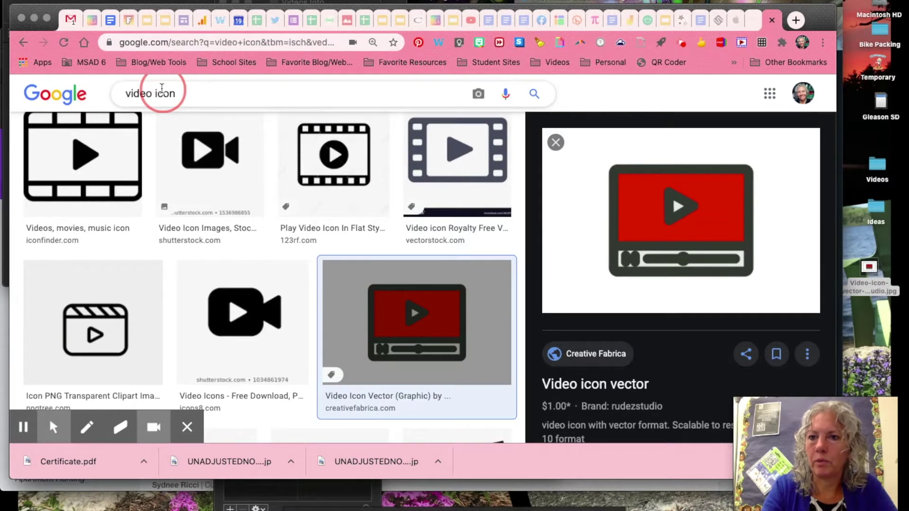
left_click_drag(154, 96, 125, 93)
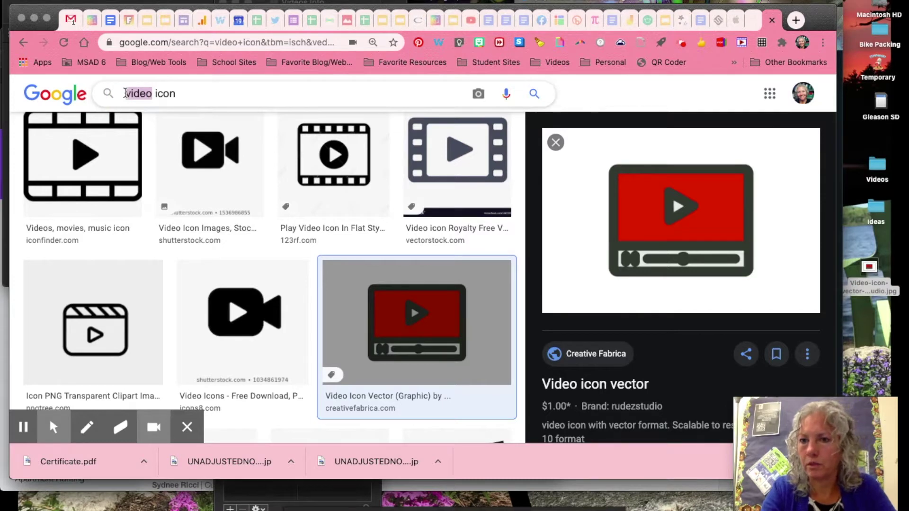
type("ligh")
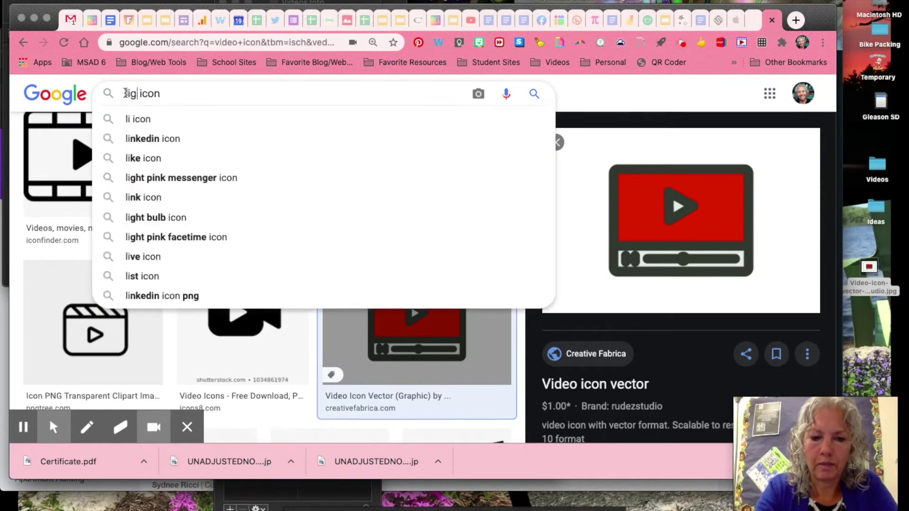
type("tbulb")
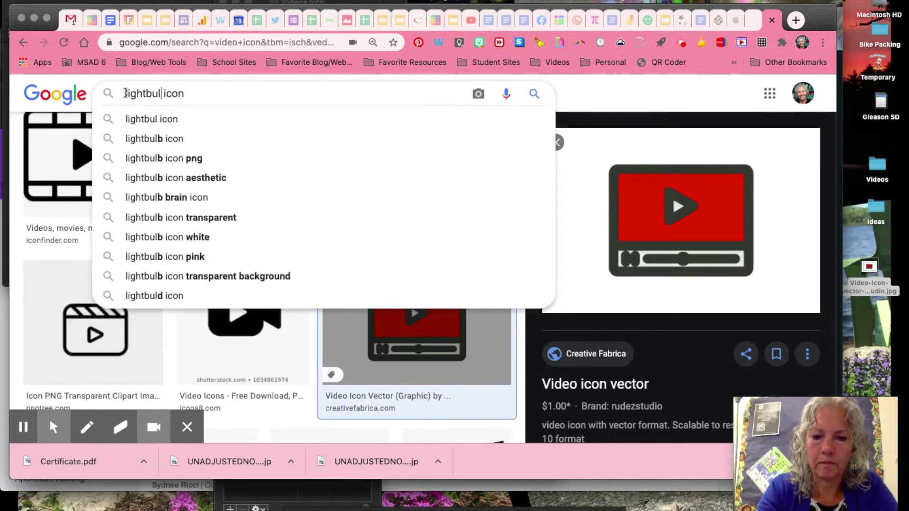
key("Return")
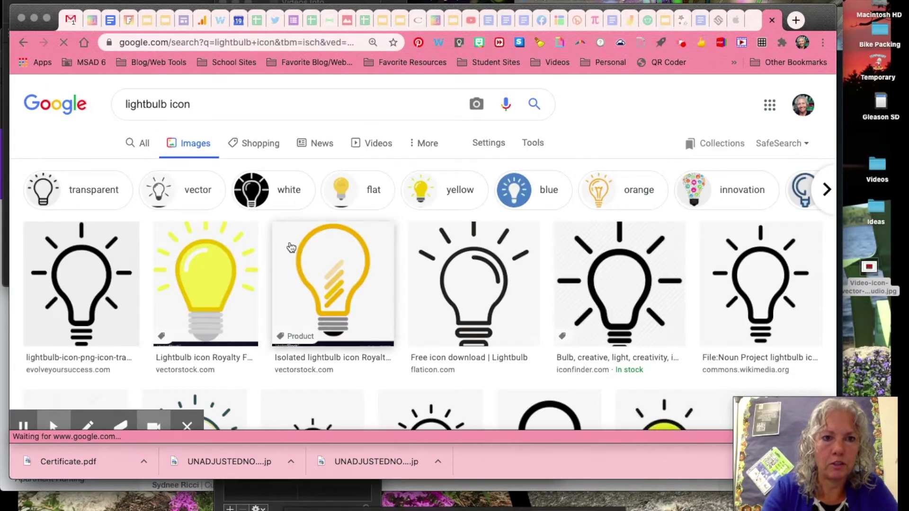
- Preview several lightbulb images and save the yellow VectorStock lightbulb with rays to the desktop
scroll(296, 256, "down", 3)
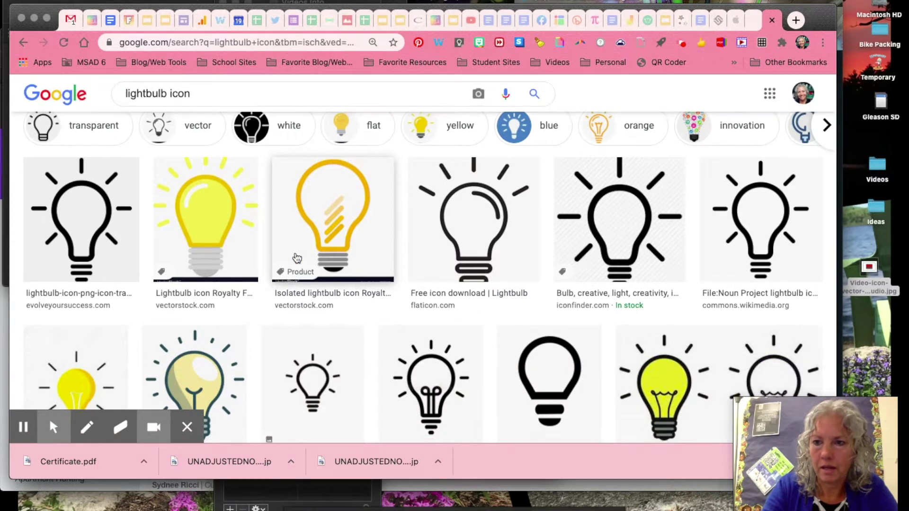
scroll(296, 258, "down", 3)
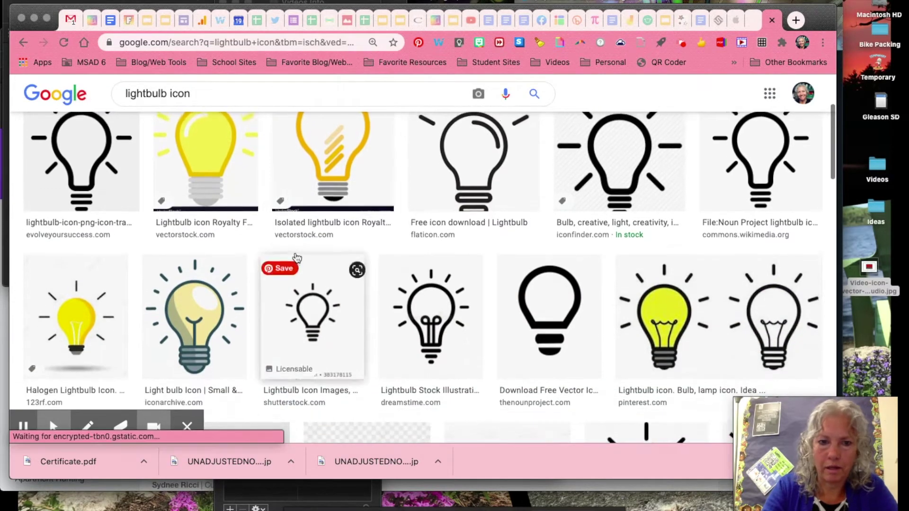
left_click(103, 316)
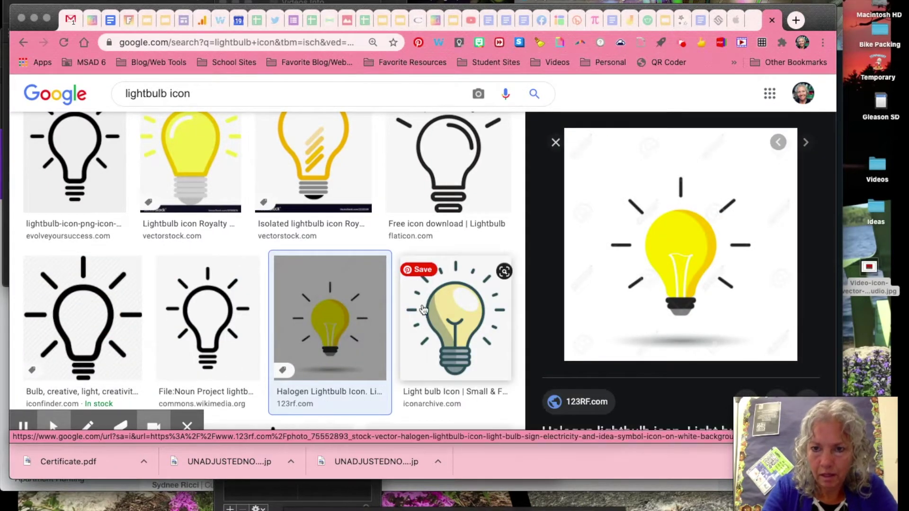
scroll(382, 286, "up", 2)
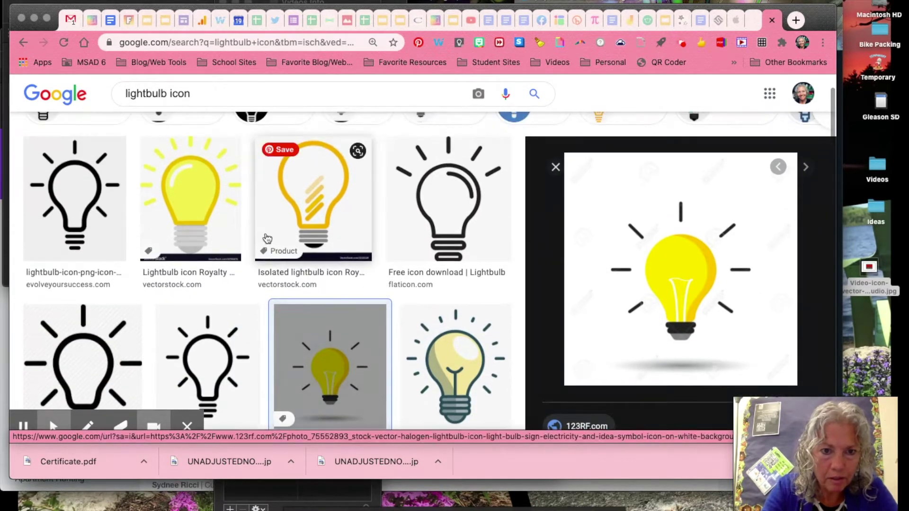
left_click(418, 212)
scroll(419, 216, "up", 1)
scroll(419, 215, "down", 1)
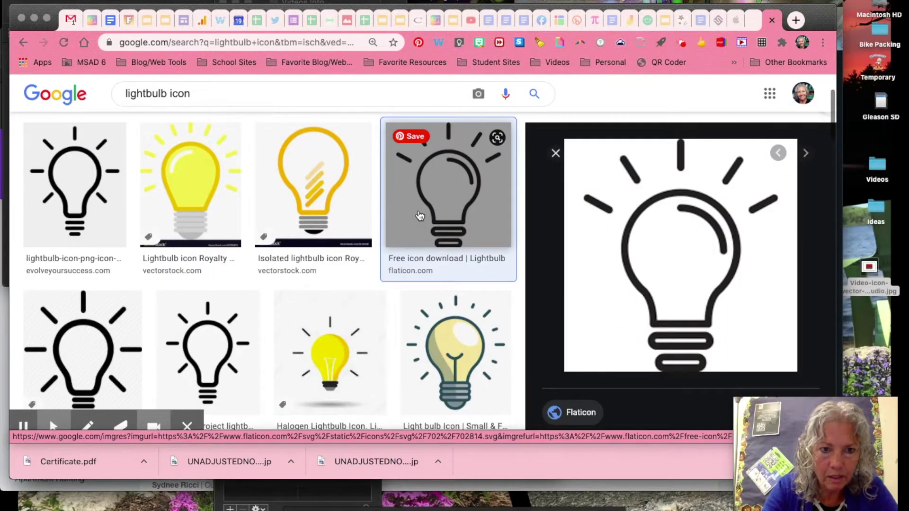
left_click(204, 195)
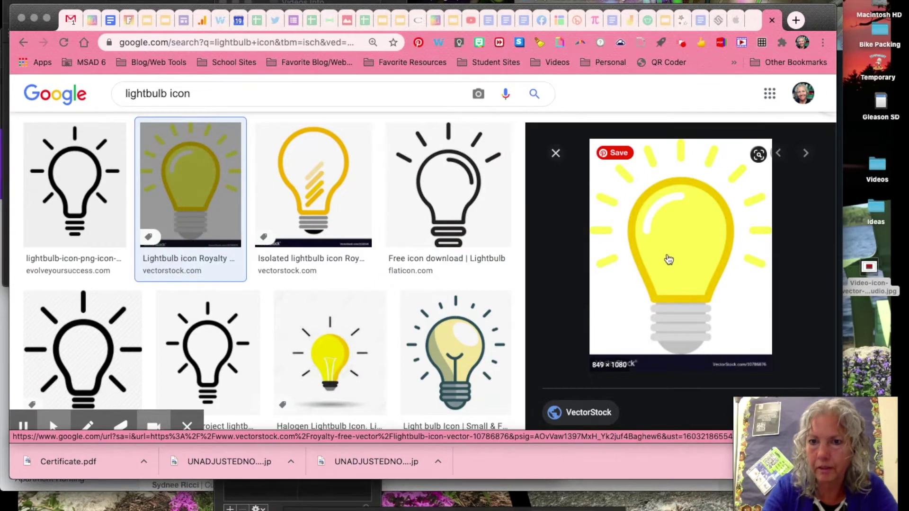
left_click_drag(659, 239, 870, 323)
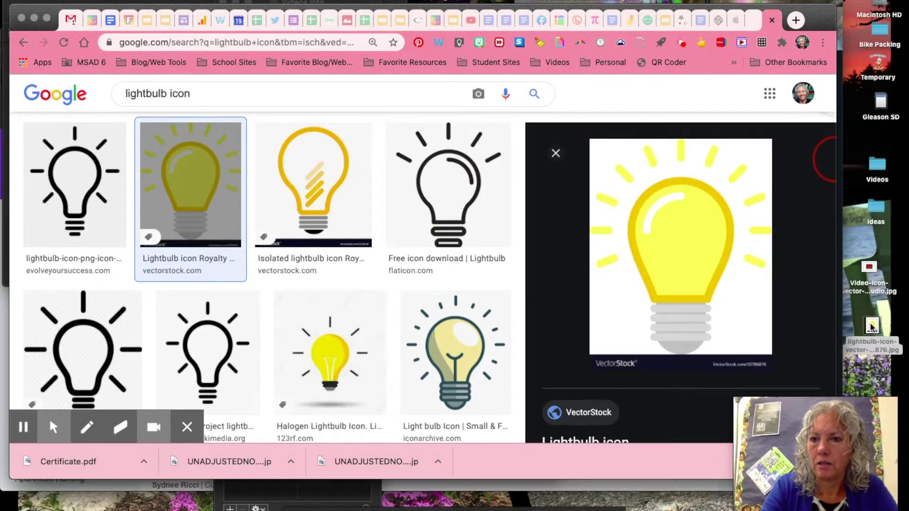
- Open the downloaded video icon in Preview and remove its white background with Instant Alpha, converting the file to PNG
double_click(869, 268)
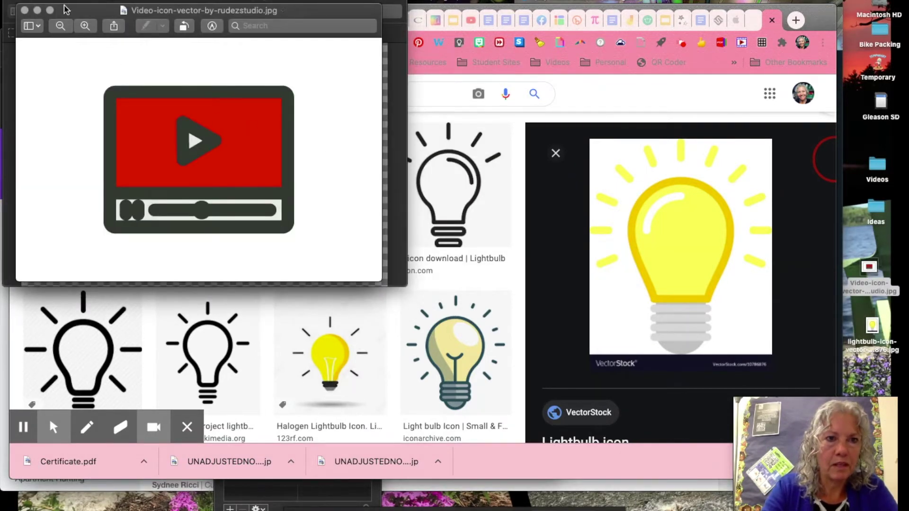
left_click_drag(66, 9, 95, 24)
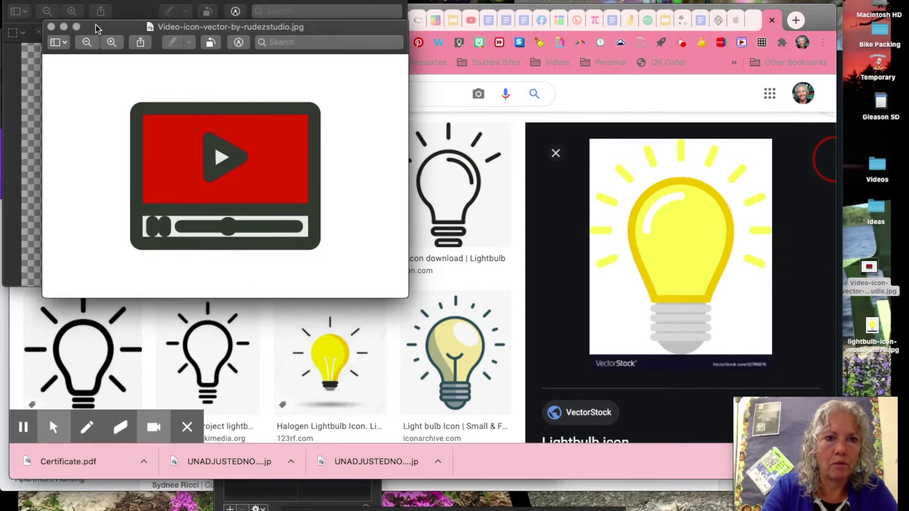
left_click(239, 43)
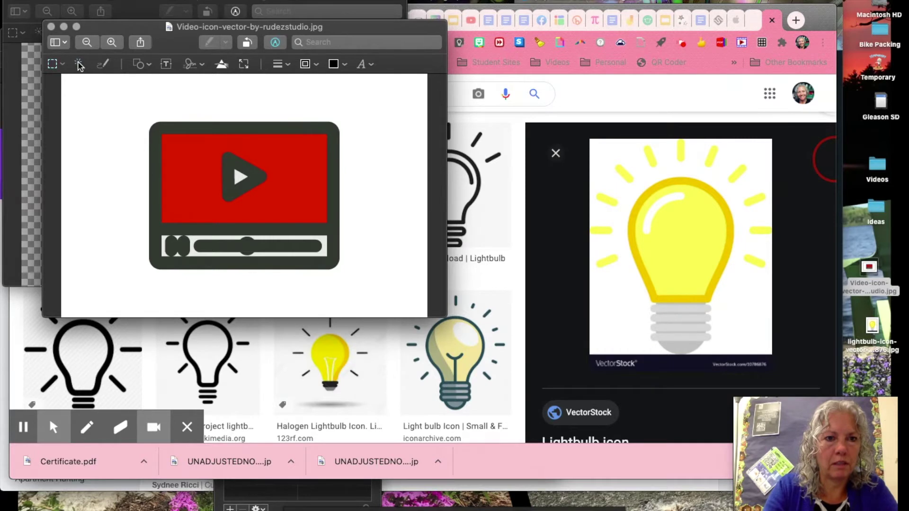
left_click_drag(103, 98, 107, 113)
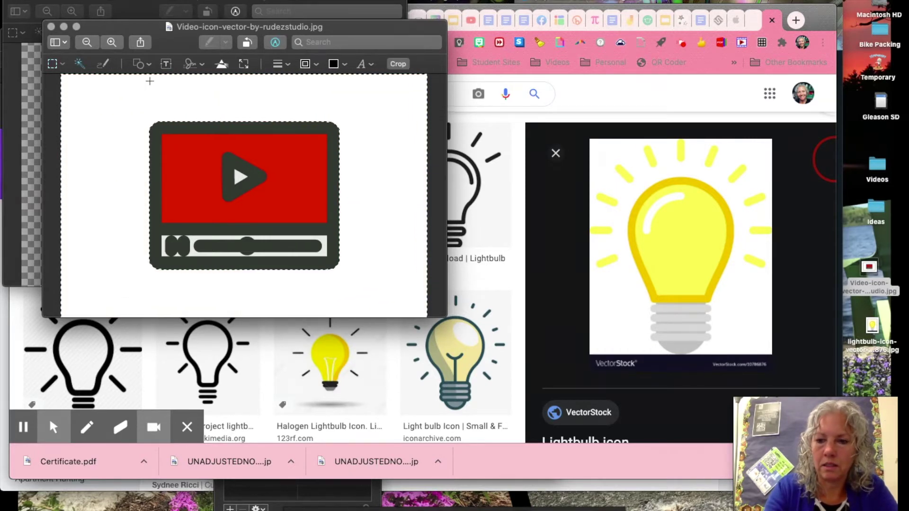
key("BackSpace")
left_click(336, 139)
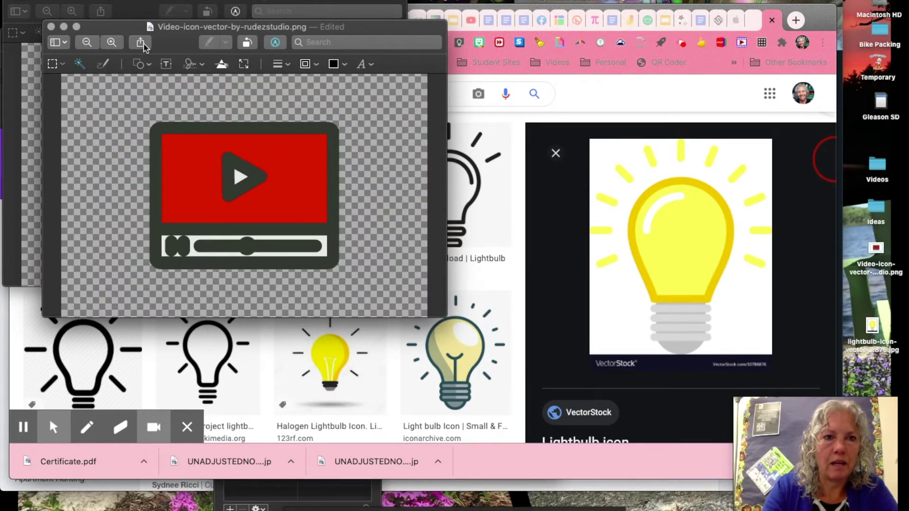
- Select the whole image, tighten the selection to the edges of the video icon, and copy it
left_click(111, 0)
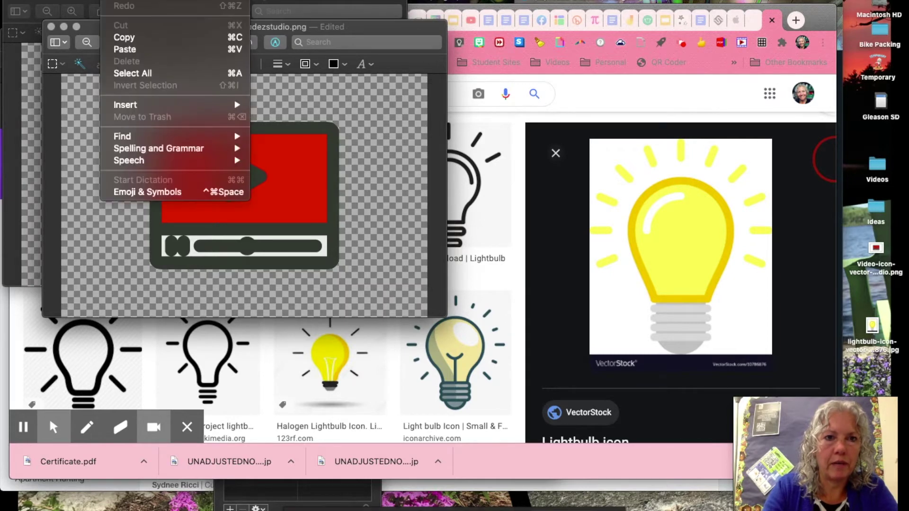
left_click(136, 74)
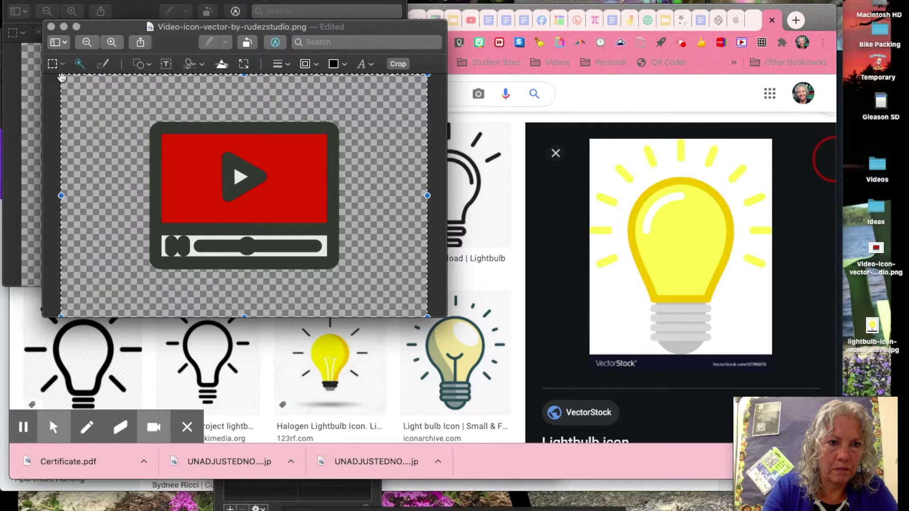
left_click_drag(62, 77, 225, 165)
left_click_drag(317, 191, 248, 150)
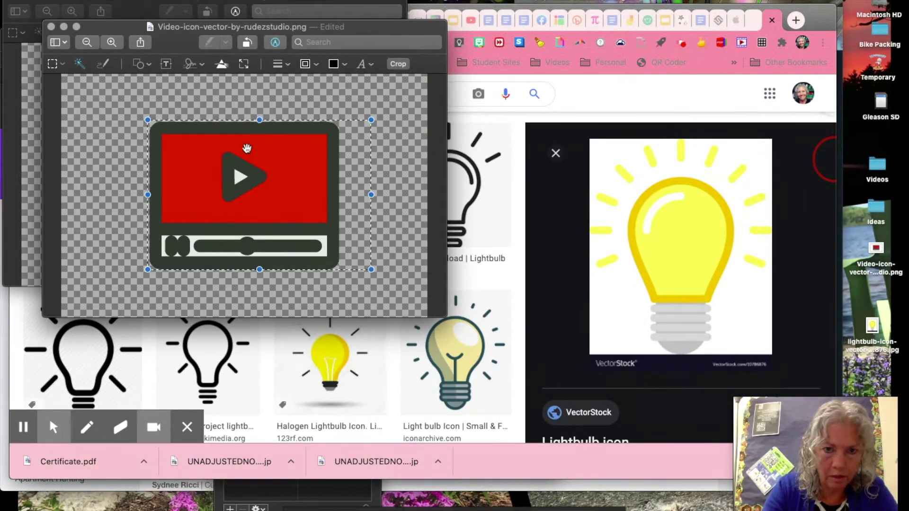
left_click_drag(371, 270, 342, 270)
left_click_drag(245, 270, 244, 271)
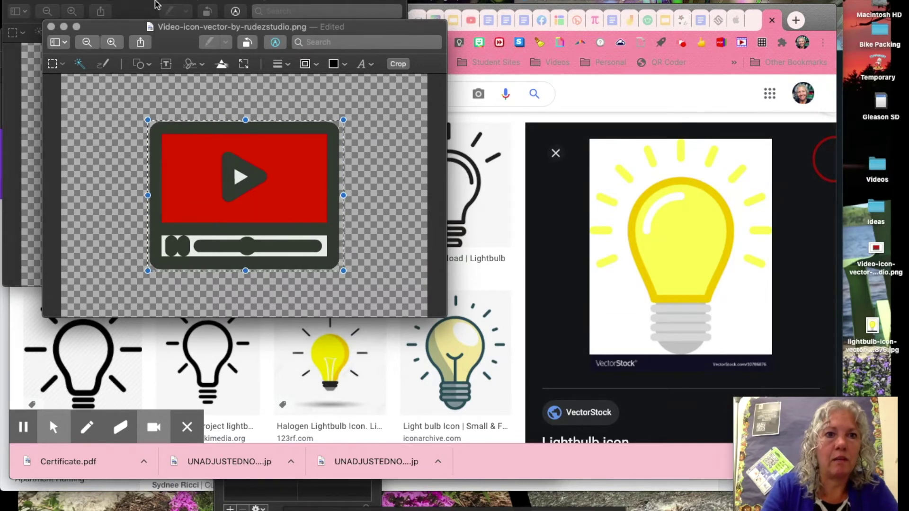
left_click(110, 0)
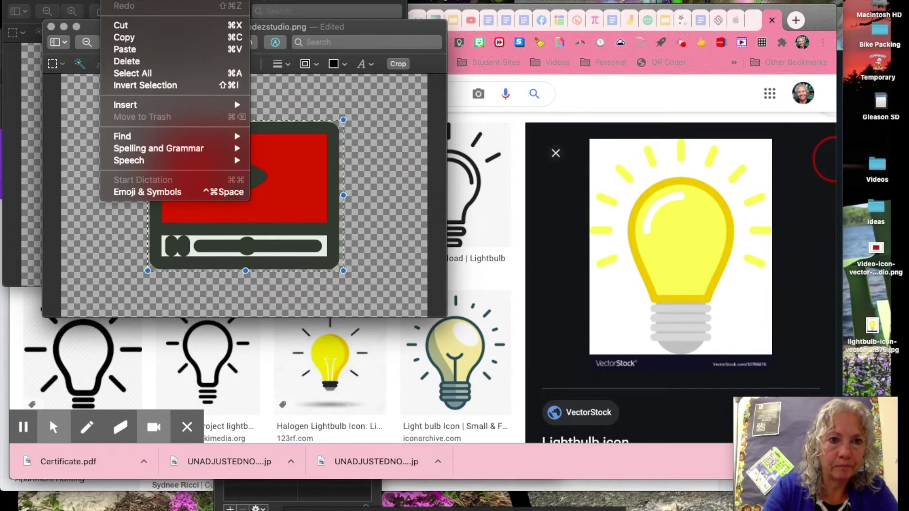
left_click(130, 38)
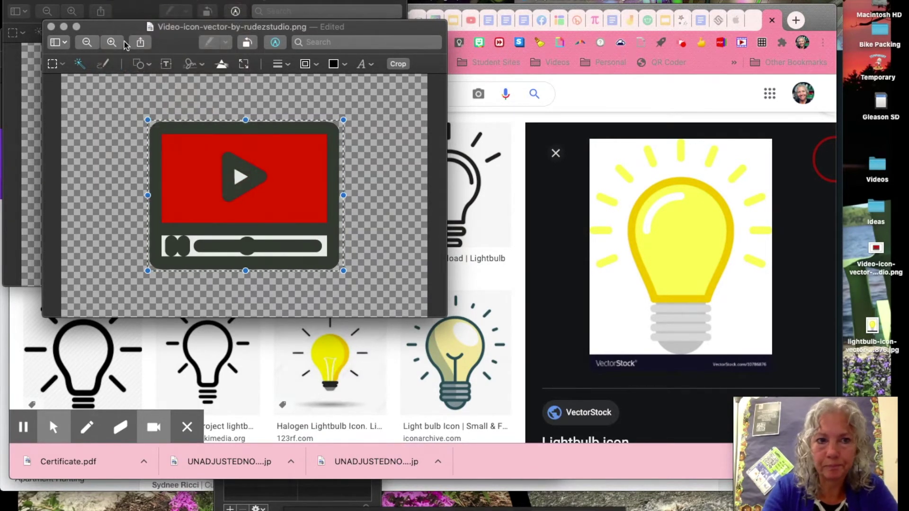
- Get info on the Videos desktop folder and replace its folder icon with the copied video icon
left_click_drag(53, 33, 13, 2)
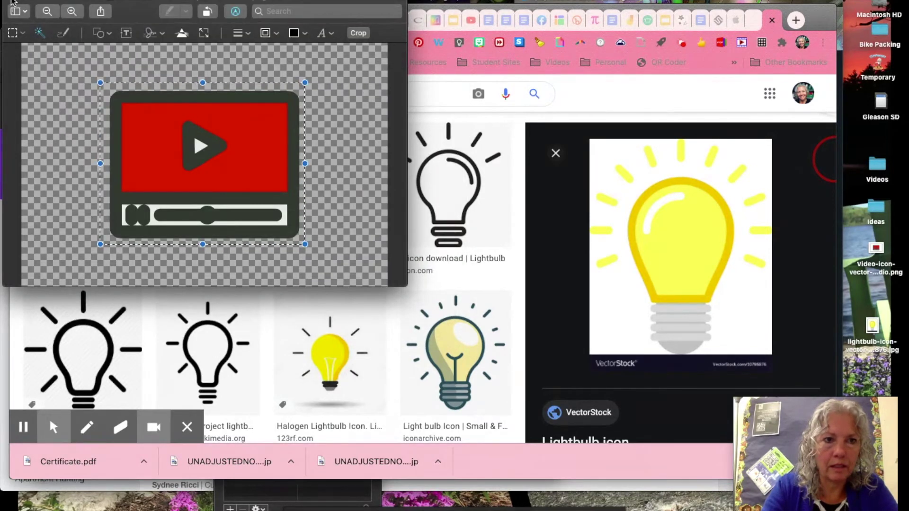
left_click(447, 66)
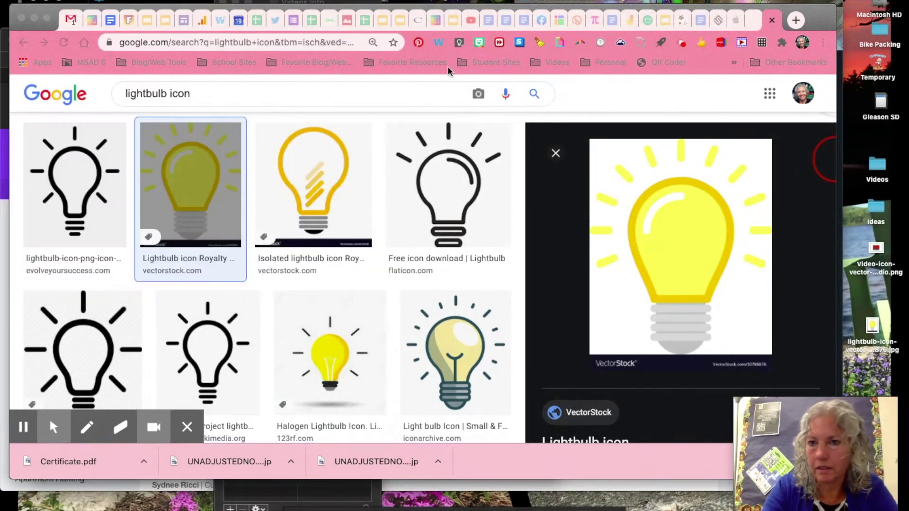
right_click(877, 168)
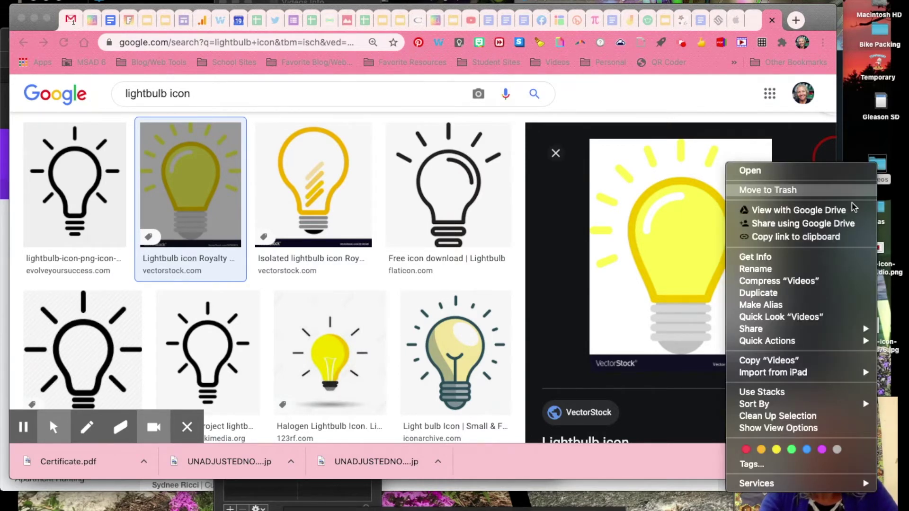
left_click(755, 257)
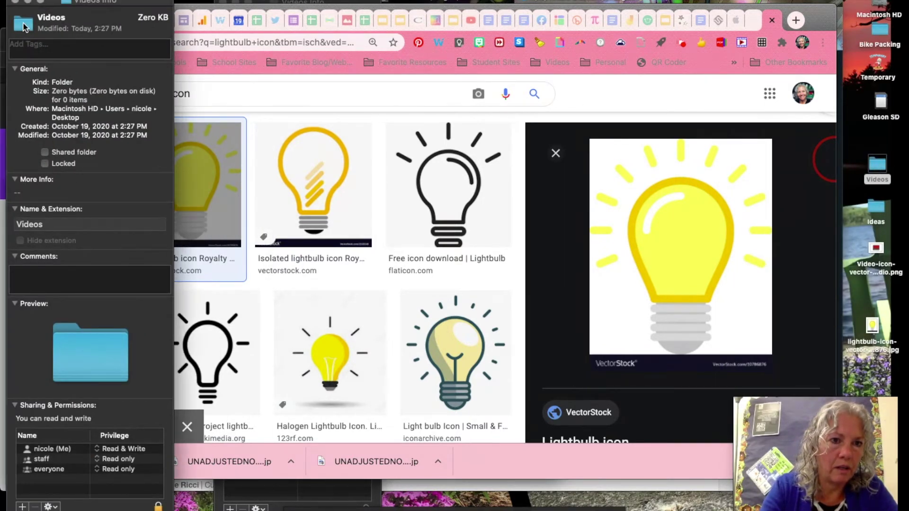
left_click(26, 28)
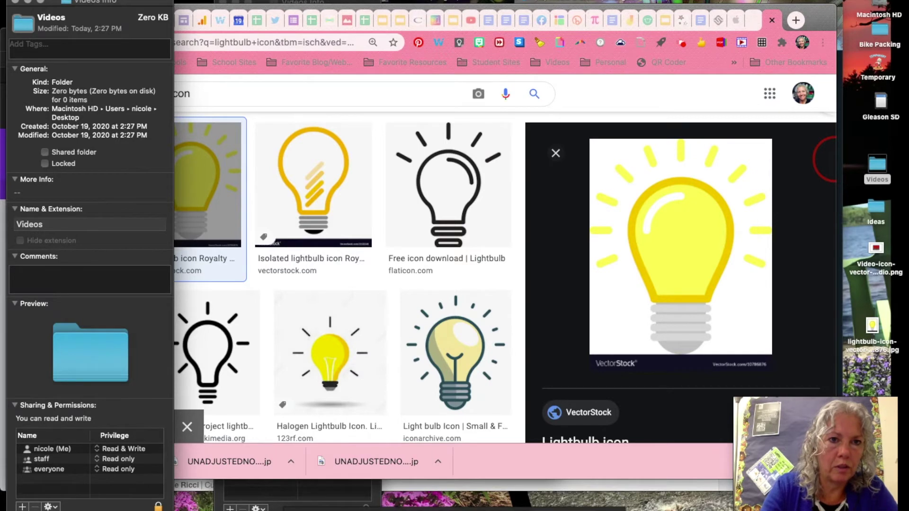
left_click(105, 0)
left_click(122, 49)
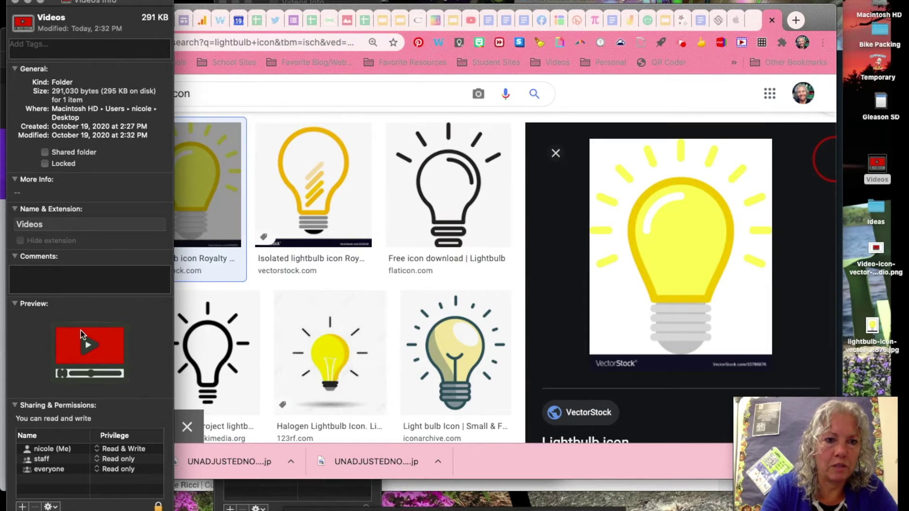
left_click(27, 2)
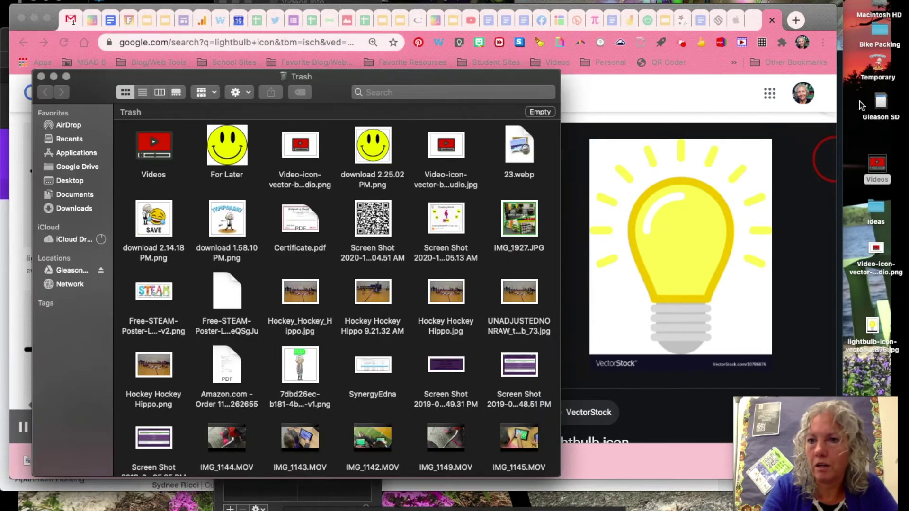
- Tidy the desktop by nudging the Videos folder and moving the lightbulb image up beneath the video icon PNG
left_click_drag(879, 165, 877, 178)
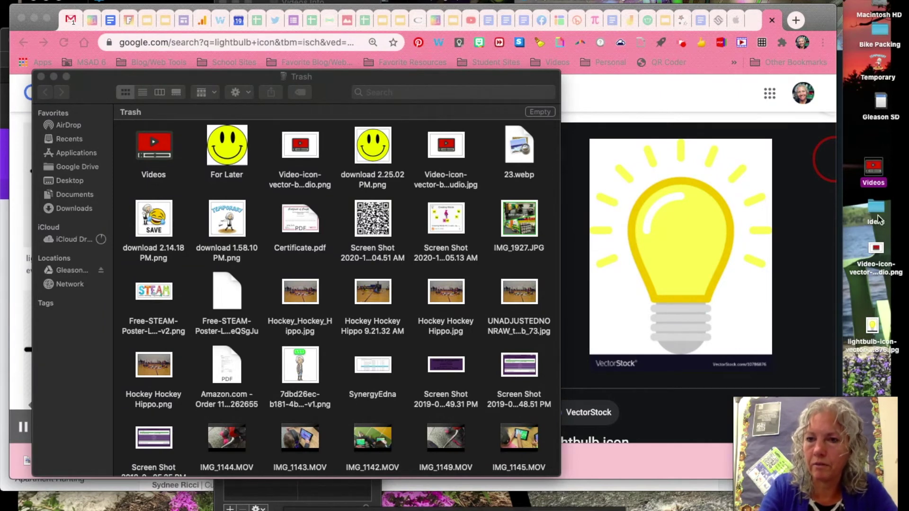
left_click_drag(874, 326, 875, 300)
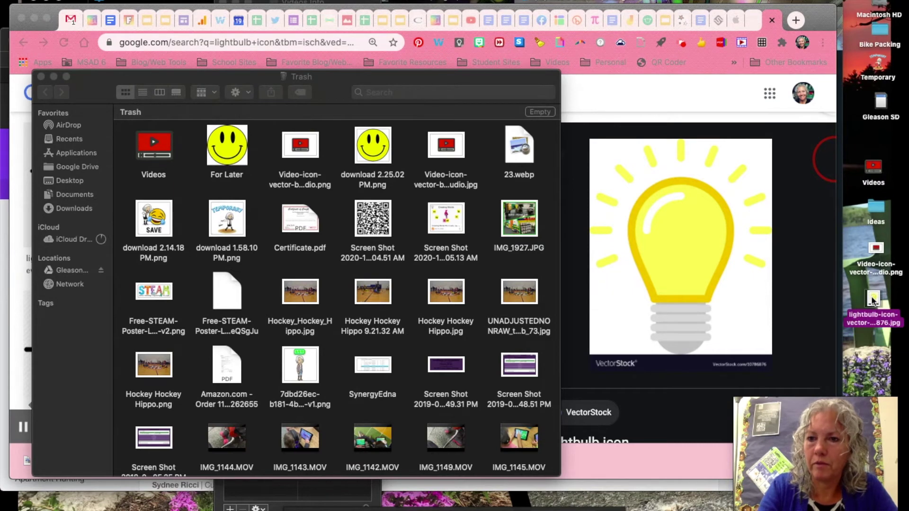
- Open the lightbulb JPG from the desktop in Preview, select the whole image, and copy it
double_click(874, 299)
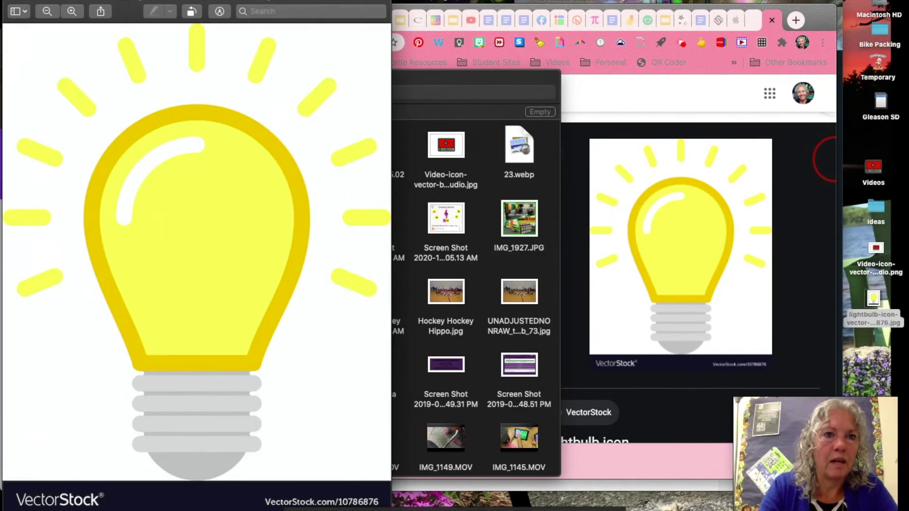
left_click(220, 11)
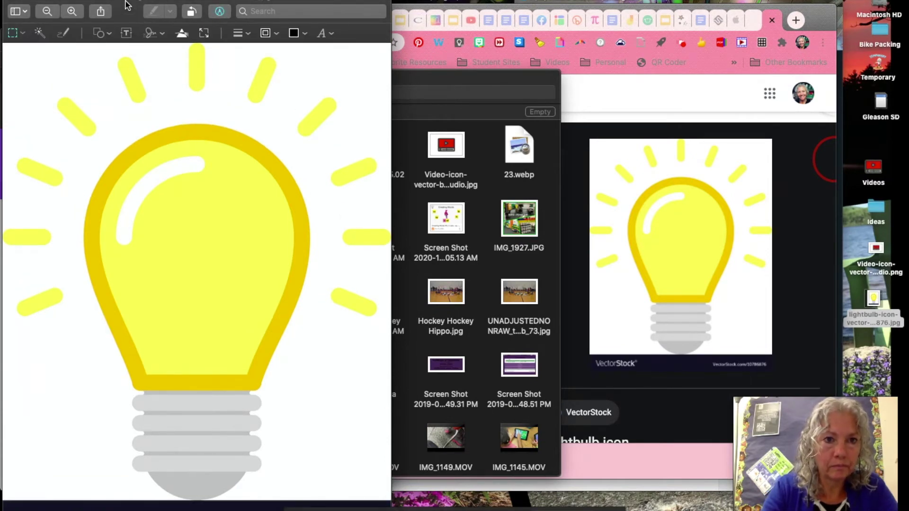
left_click(112, 0)
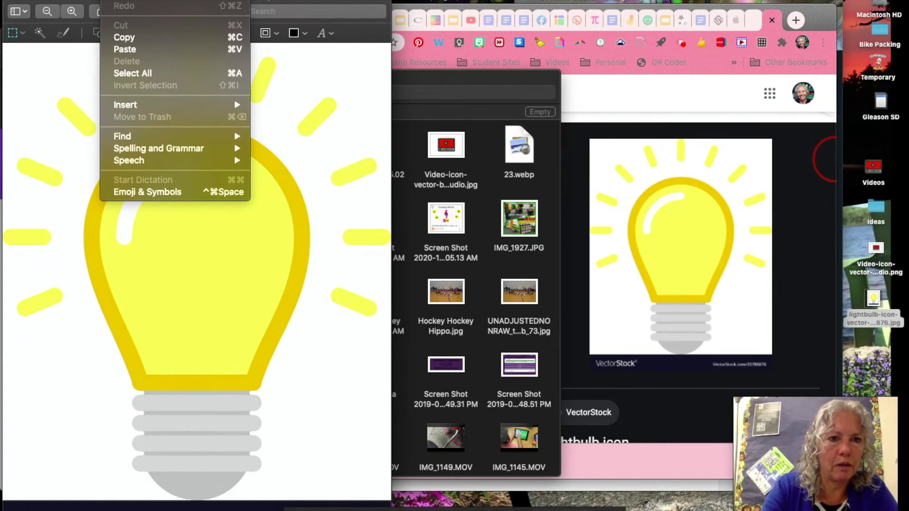
left_click(129, 72)
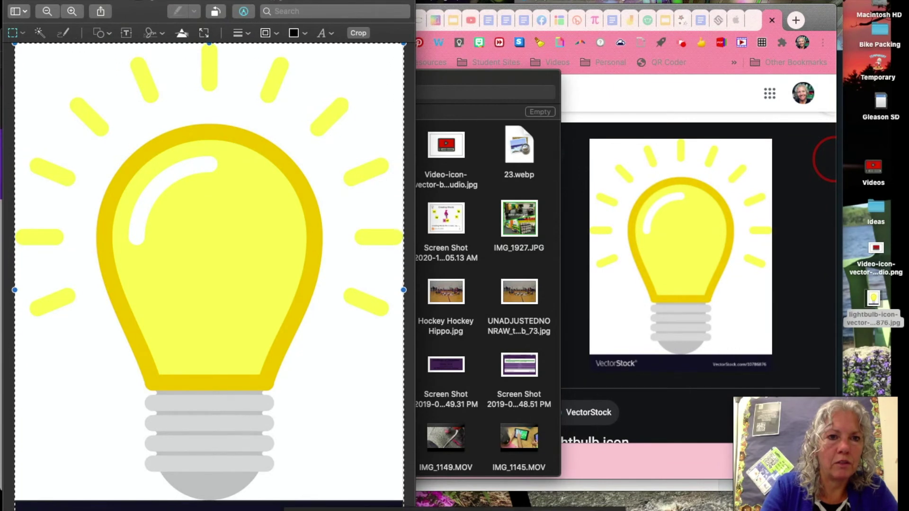
left_click(125, 5)
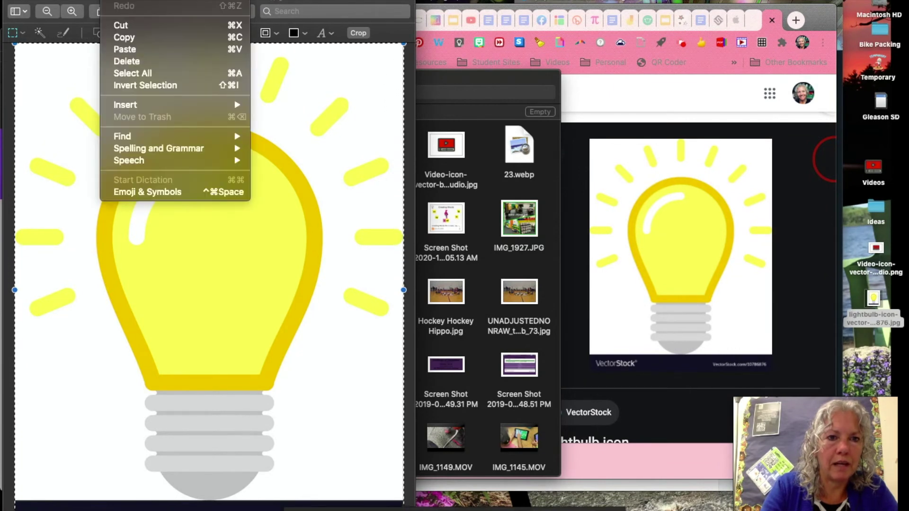
left_click(122, 36)
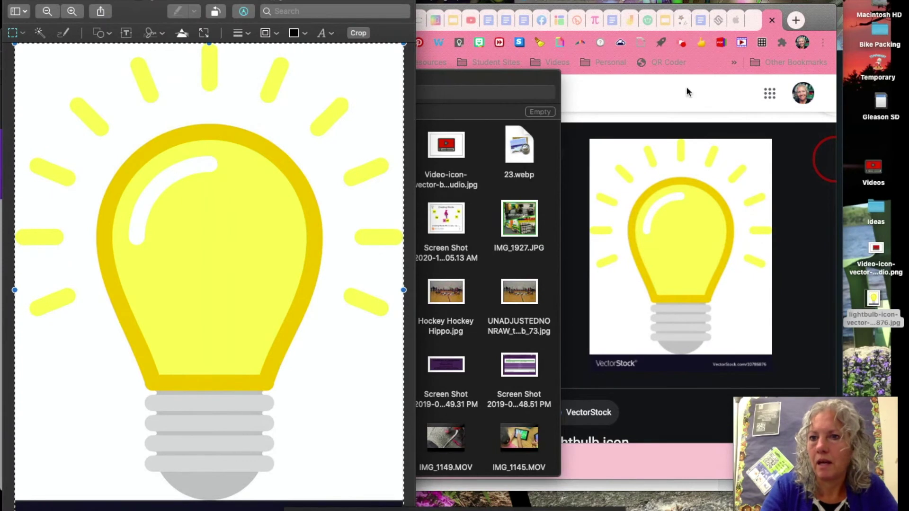
- Get info on the Ideas desktop folder and replace its folder icon with the copied lightbulb image
right_click(876, 208)
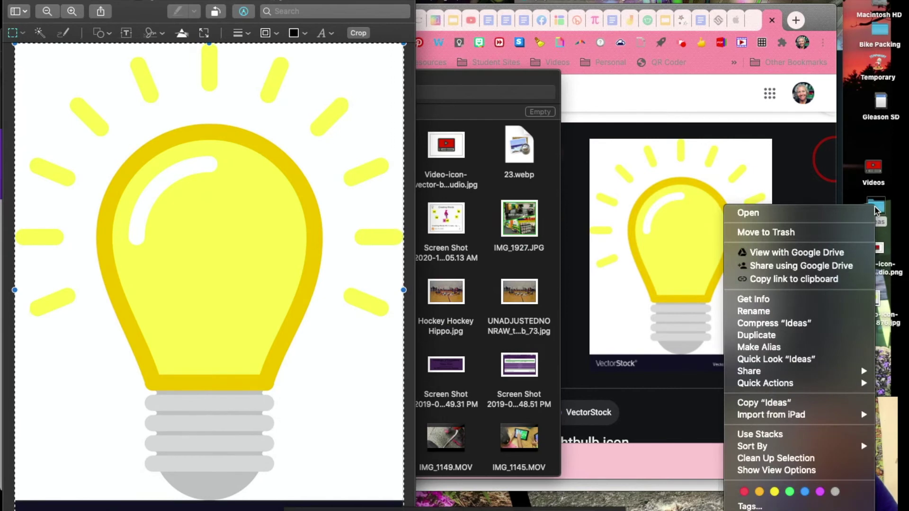
left_click(762, 303)
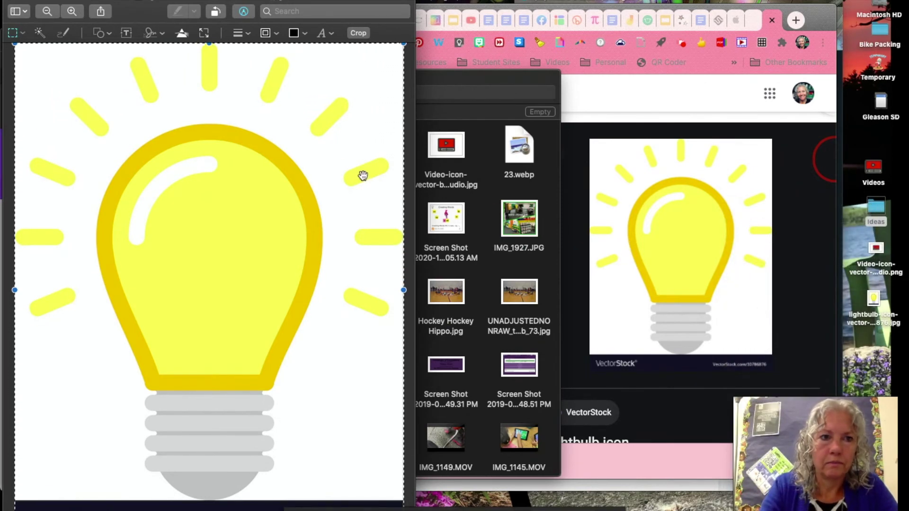
left_click_drag(306, 1, 537, 4)
left_click_drag(153, 3, 168, 2)
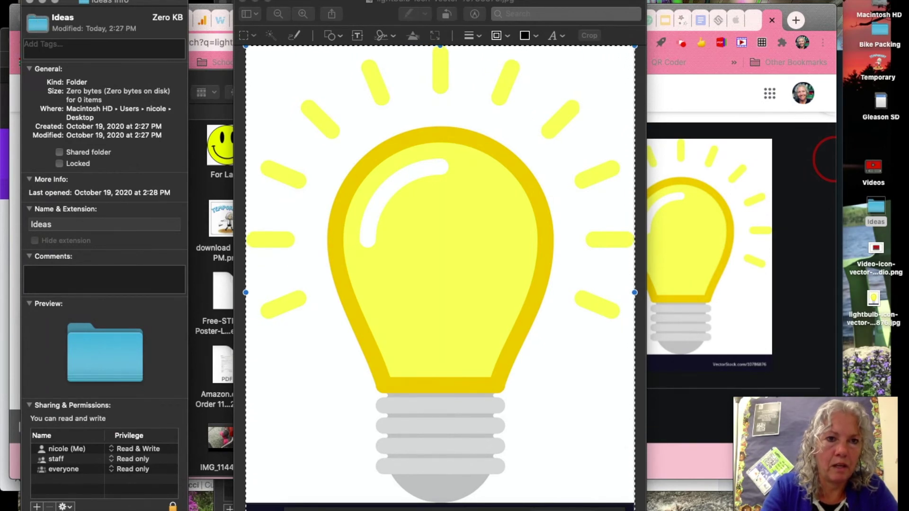
left_click(104, 0)
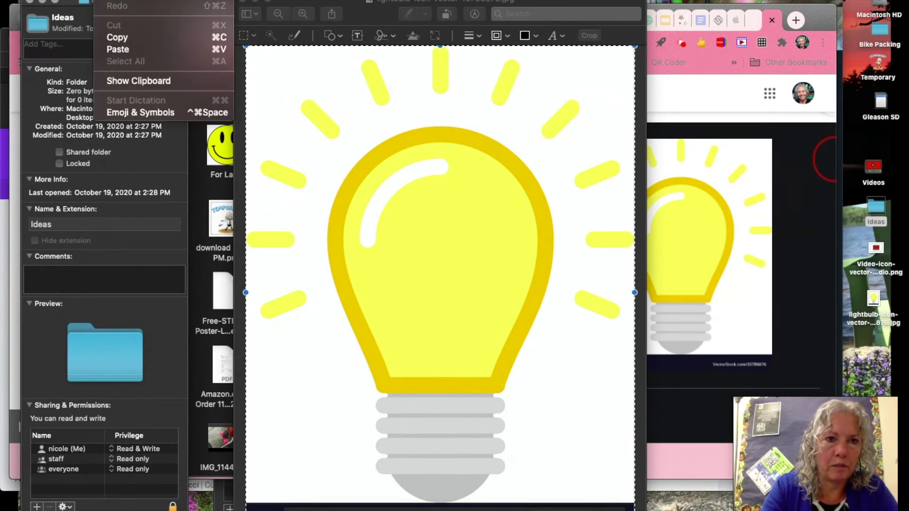
left_click(115, 49)
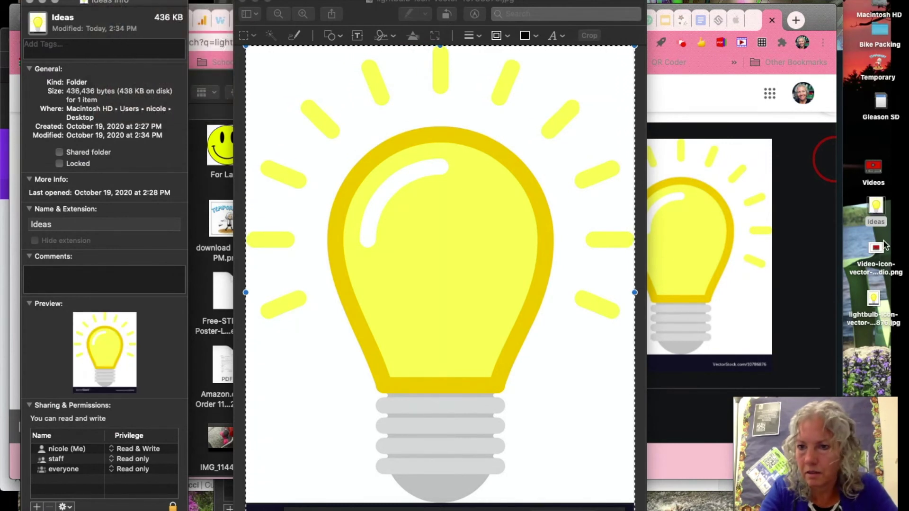
- Nudge the Ideas folder down slightly and move the lightbulb JPG and the video icon PNG from the desktop to the Trash
left_click_drag(875, 210, 874, 219)
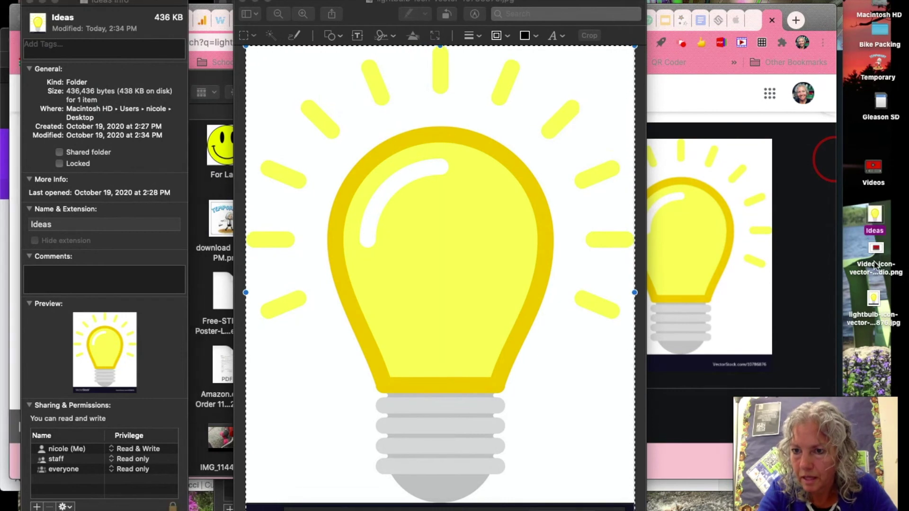
left_click(873, 303)
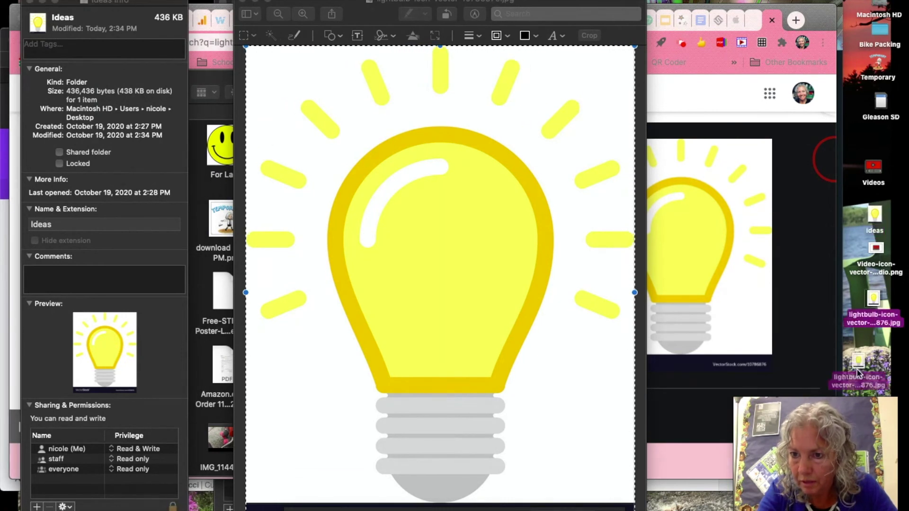
left_click_drag(731, 483, 732, 485)
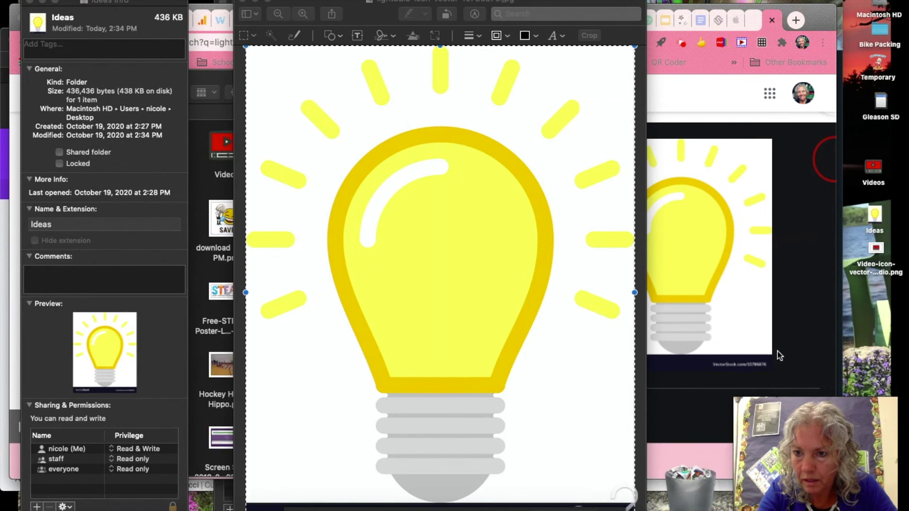
left_click_drag(878, 251, 856, 378)
left_click_drag(811, 507, 729, 495)
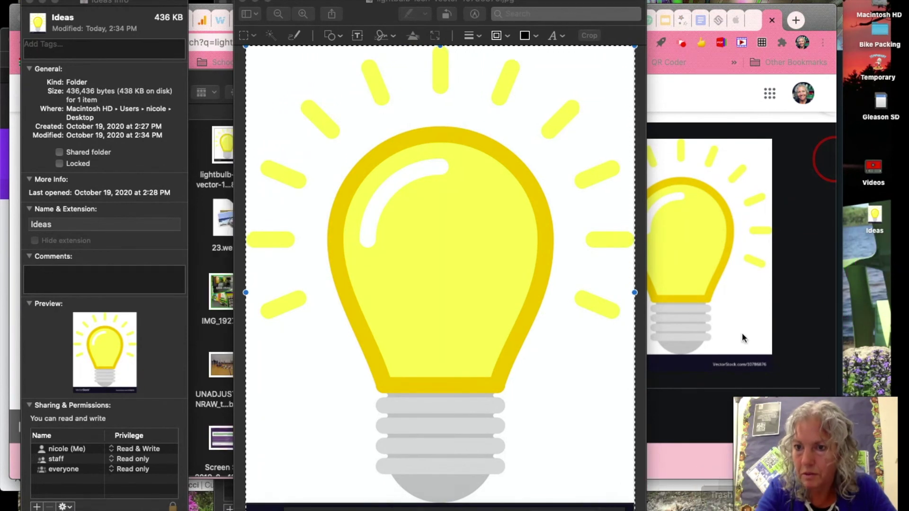
- Shift the Videos and Ideas folders slightly upward on the desktop
left_click(876, 218)
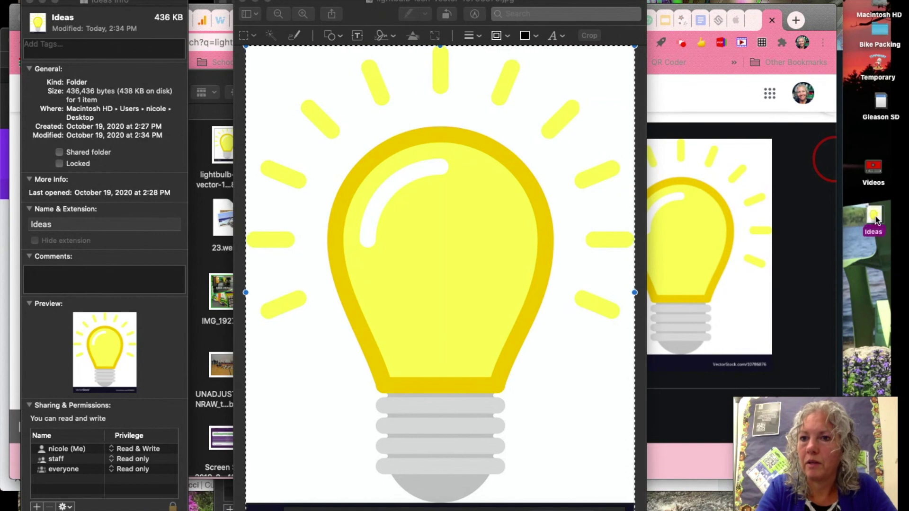
left_click_drag(876, 164, 875, 156)
left_click_drag(877, 215, 876, 205)
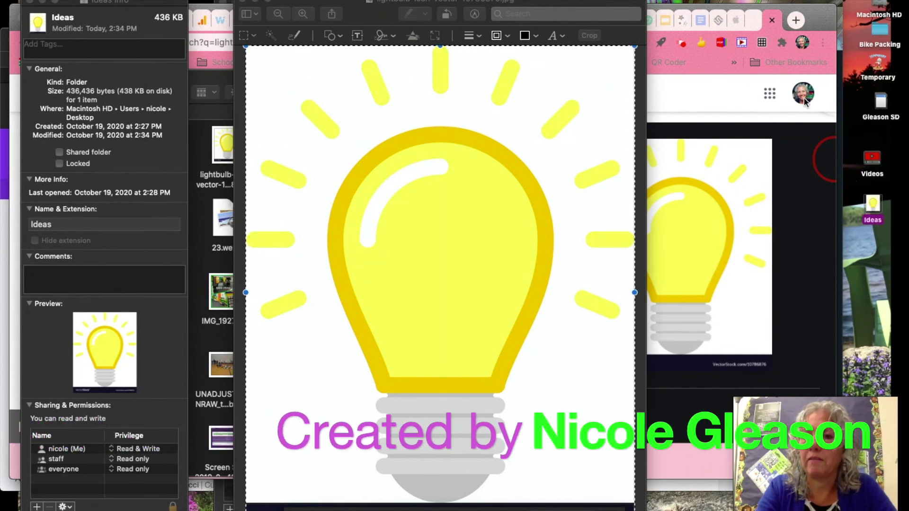